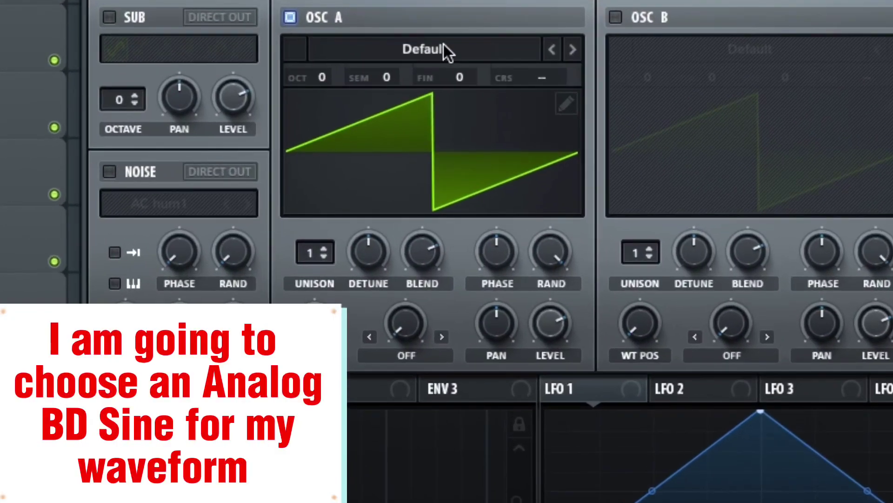
Load the Analog_BD_Sin wavetable into oscillator A and set its octave to -2.
click(442, 48)
mouse_move(474, 76)
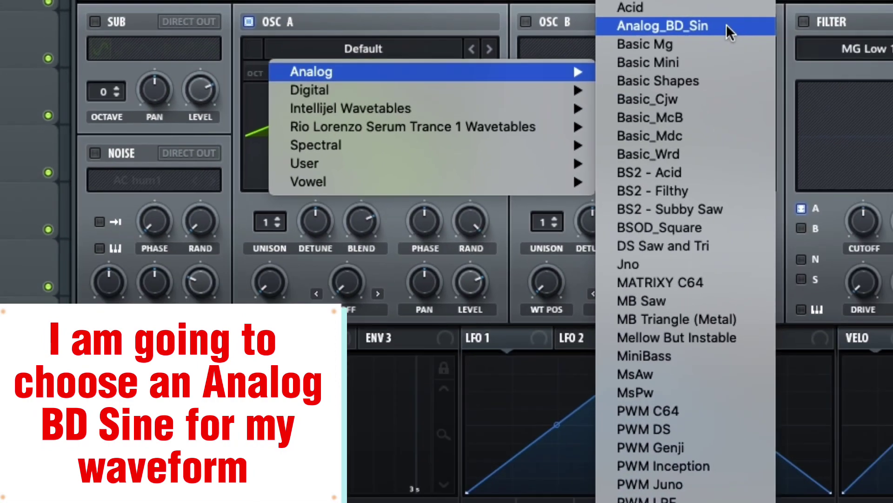
click(826, 27)
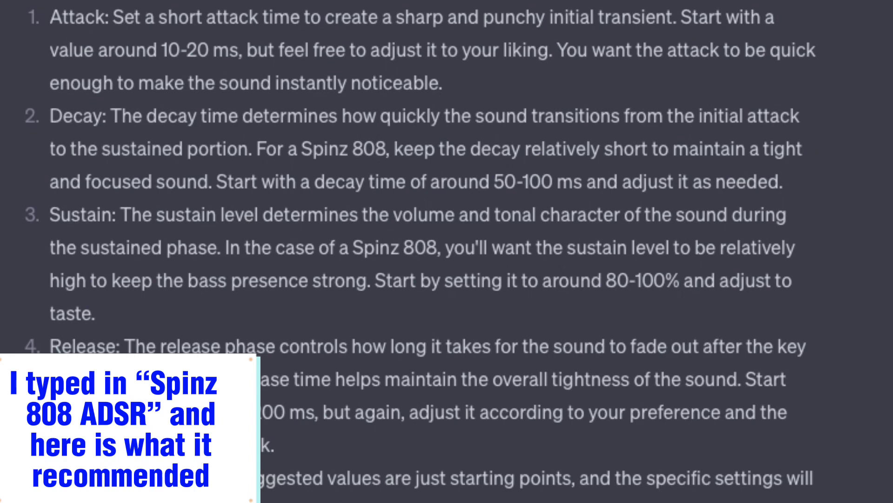
drag(50, 14, 459, 89)
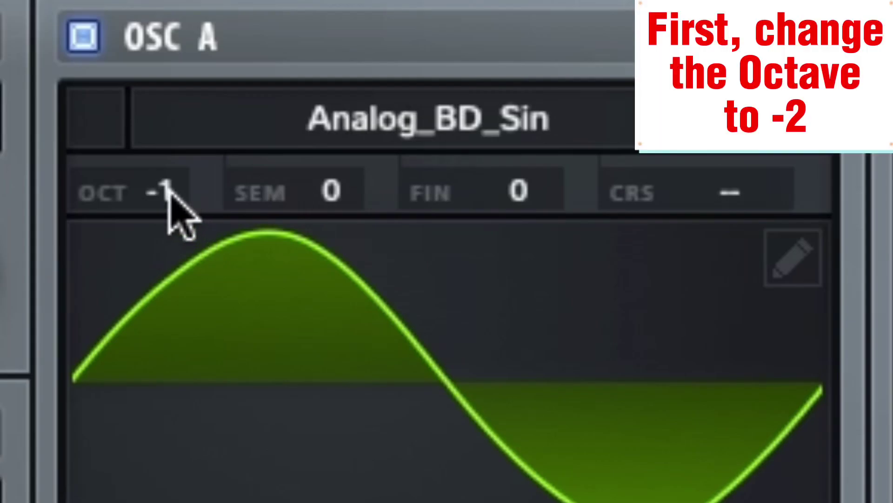
drag(168, 191, 167, 228)
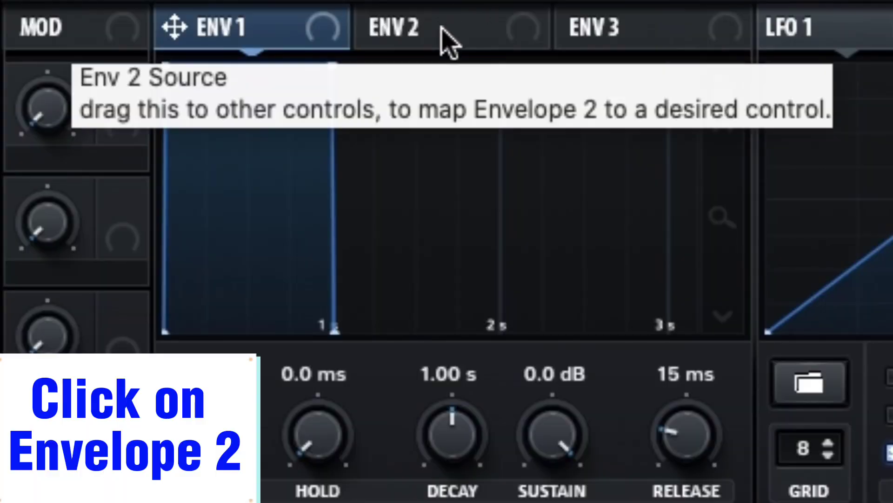
Shape Envelope 2 with a 10 ms attack, 60 ms decay, 0% sustain and 100 ms release.
click(446, 40)
double_click(188, 380)
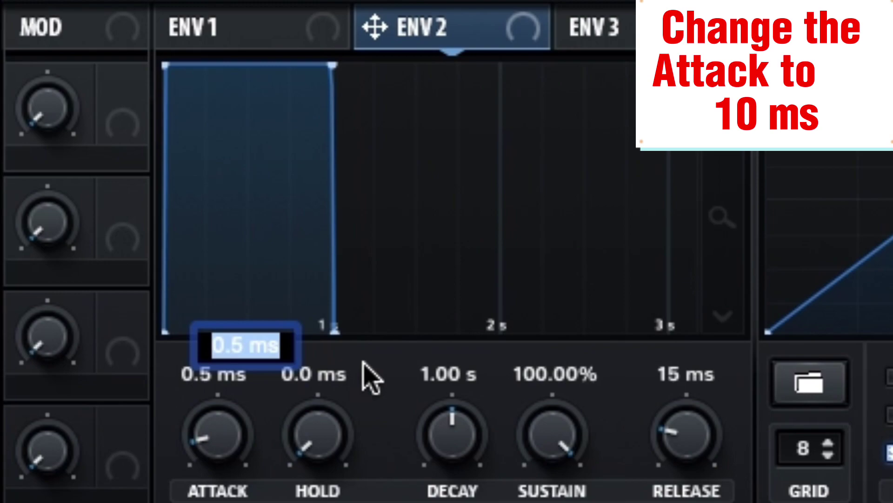
text(10)
key(Return)
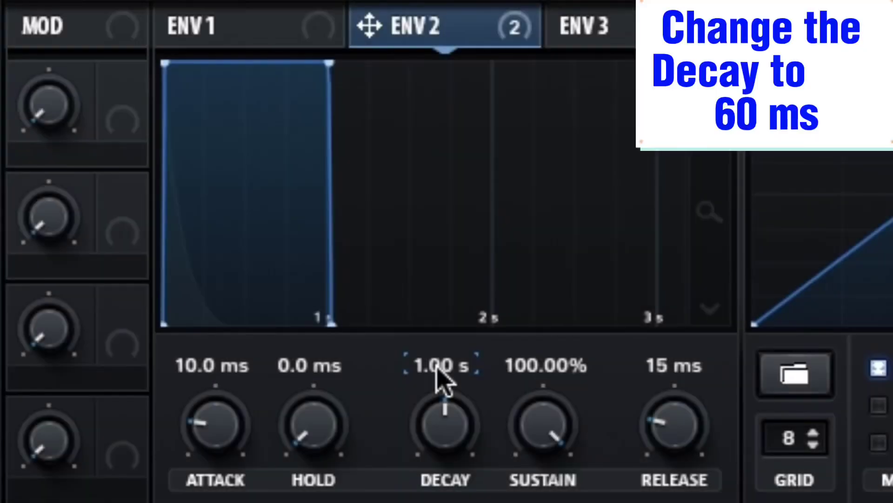
double_click(442, 372)
text(60 ms)
key(Return)
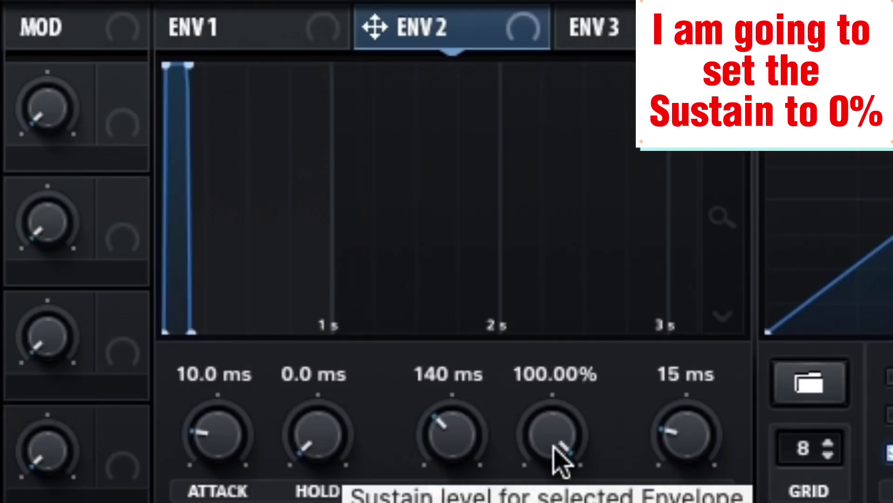
drag(554, 448, 556, 500)
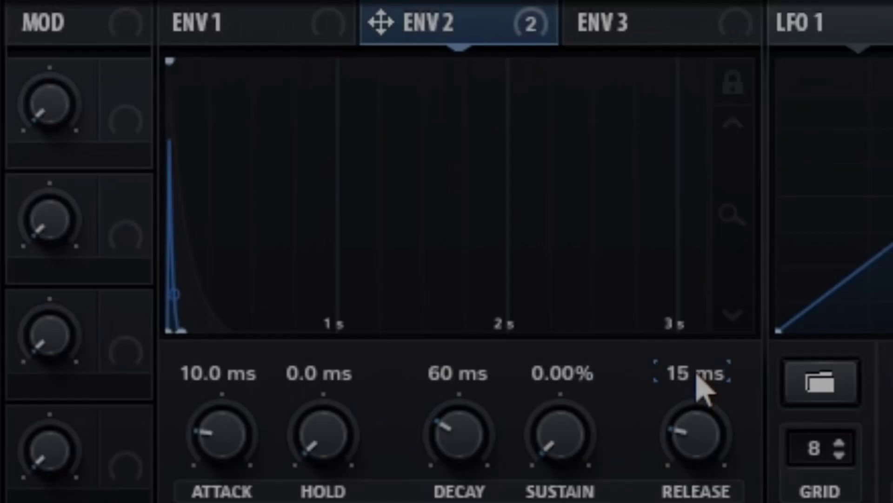
double_click(697, 376)
text(00 ms)
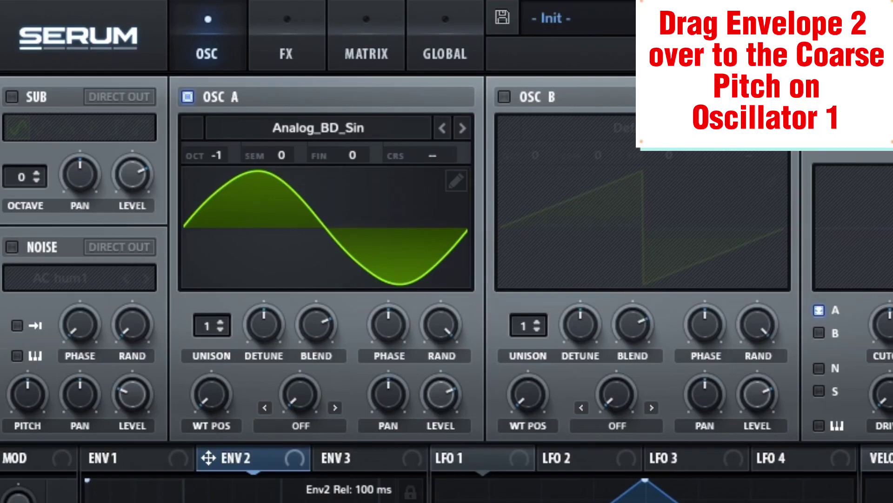
Assign Envelope 2 to oscillator A's coarse pitch and make that modulation unipolar in the matrix.
drag(280, 456, 473, 183)
mouse_move(469, 164)
click(367, 29)
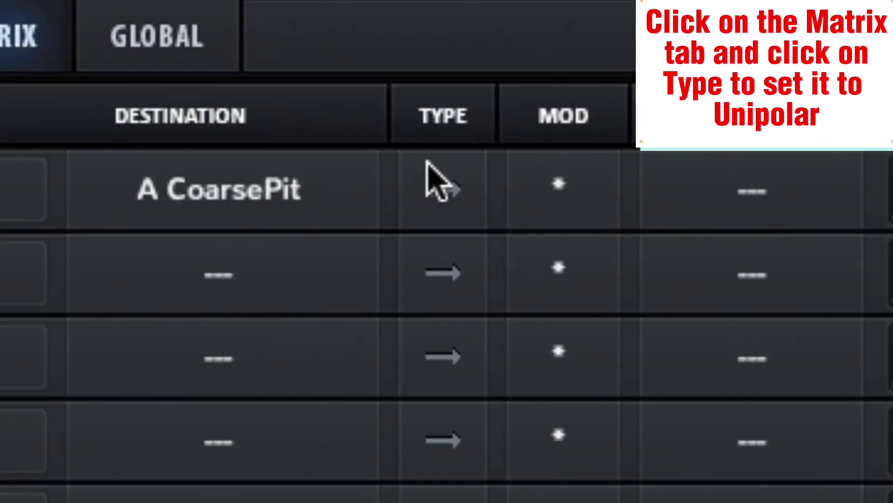
click(582, 124)
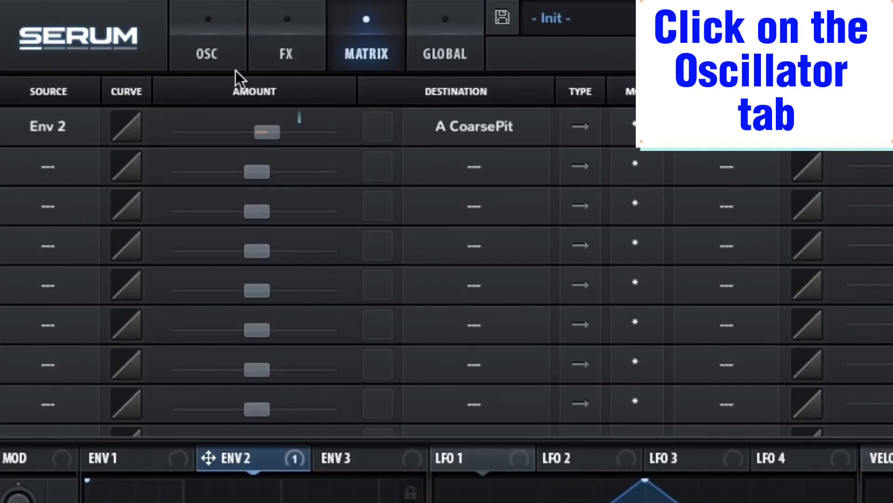
Shape Envelope 1 with a 10 ms attack, -∞ dB sustain and 800 ms release.
click(209, 54)
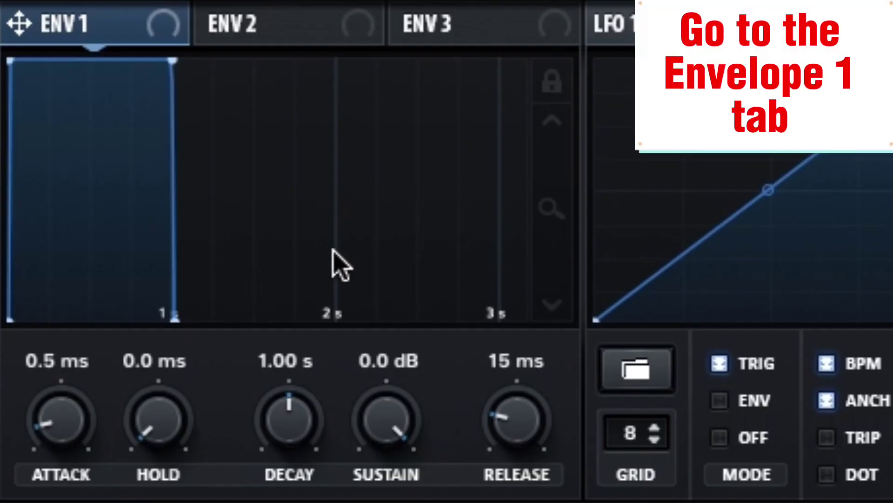
double_click(51, 365)
text(10.0 ms)
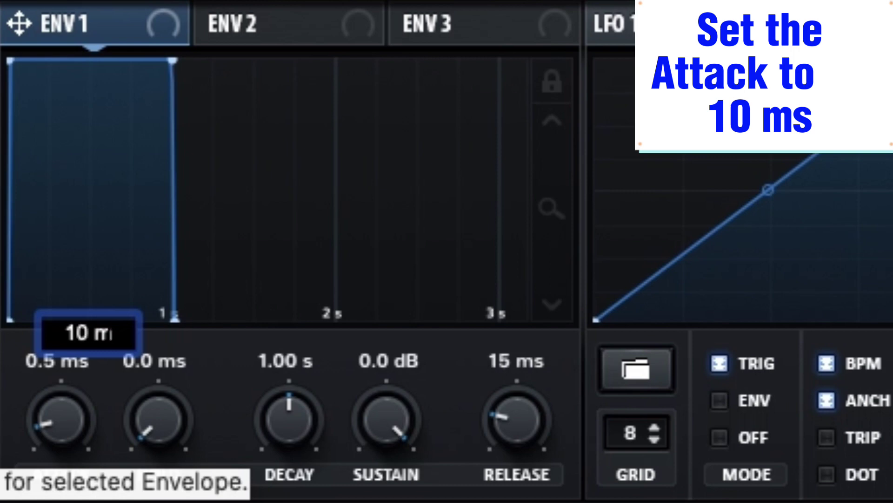
key(Return)
drag(386, 419, 388, 493)
double_click(510, 370)
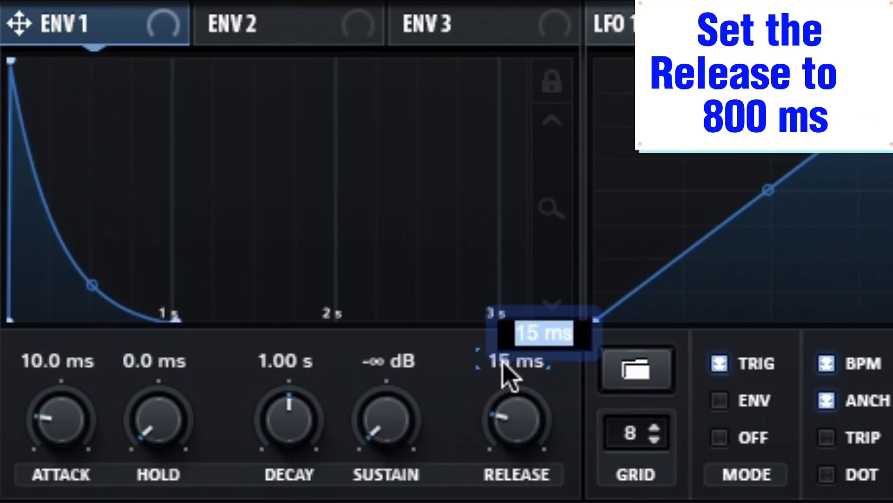
key(BackSpace)
text(800 ms)
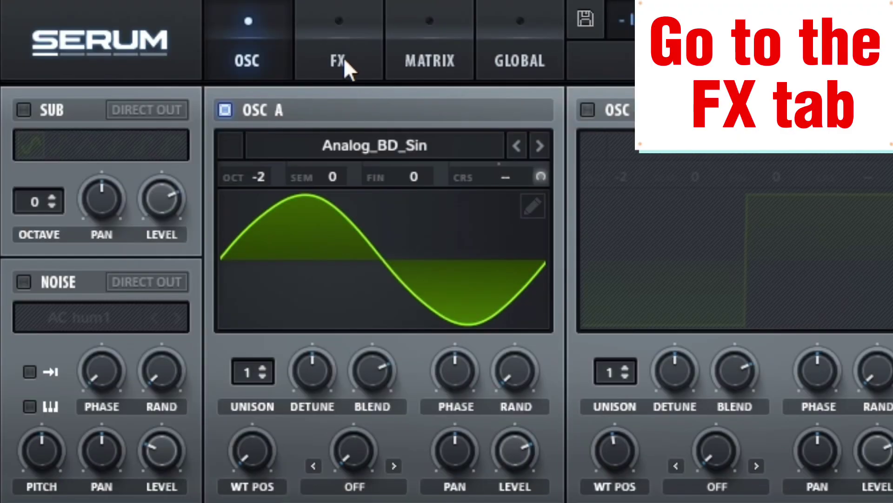
Enable the Distortion effect with its filter in Post mode and the distortion type set to Diode 1.
click(337, 47)
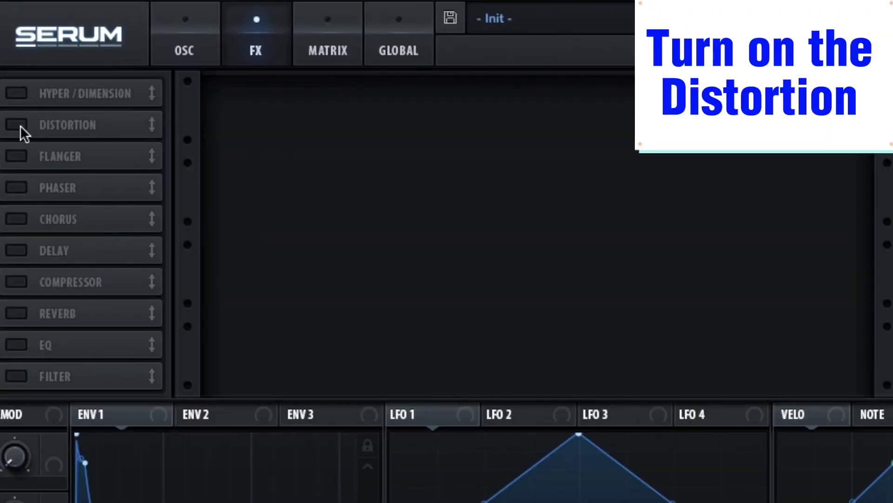
click(18, 124)
click(455, 132)
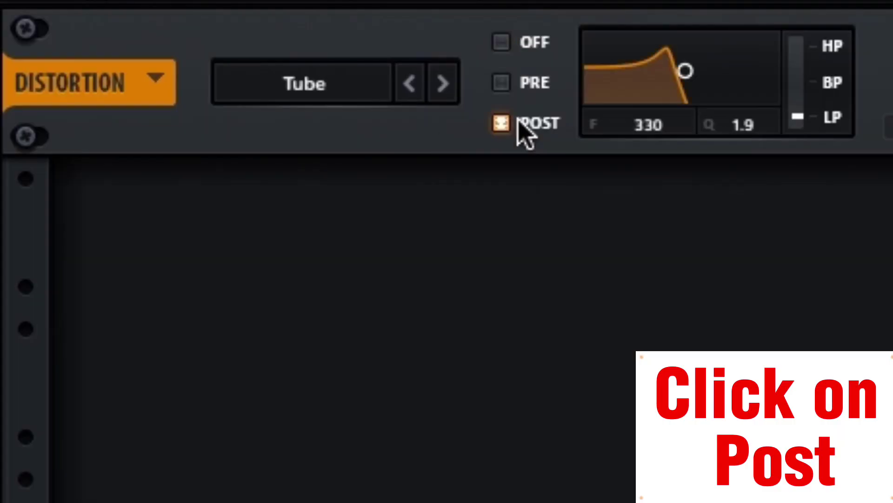
click(468, 75)
click(468, 75)
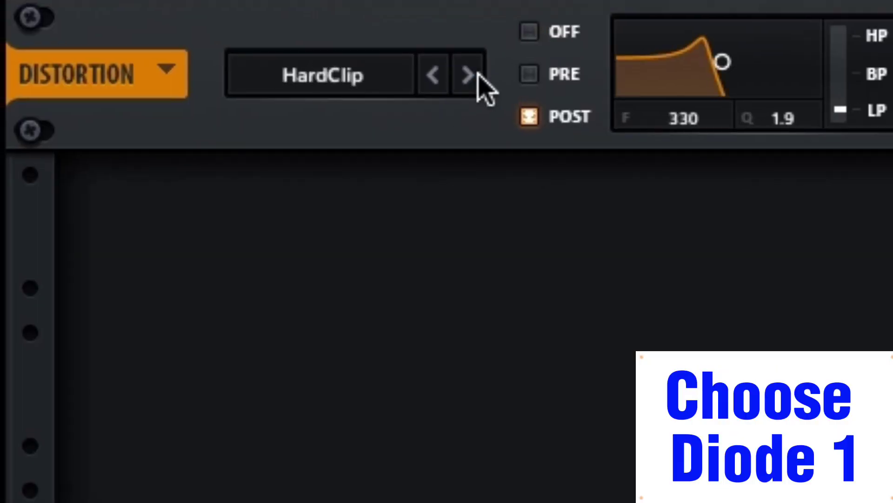
click(467, 75)
Adjust the distortion's low-pass filter, setting its frequency to 262.
drag(758, 47, 737, 32)
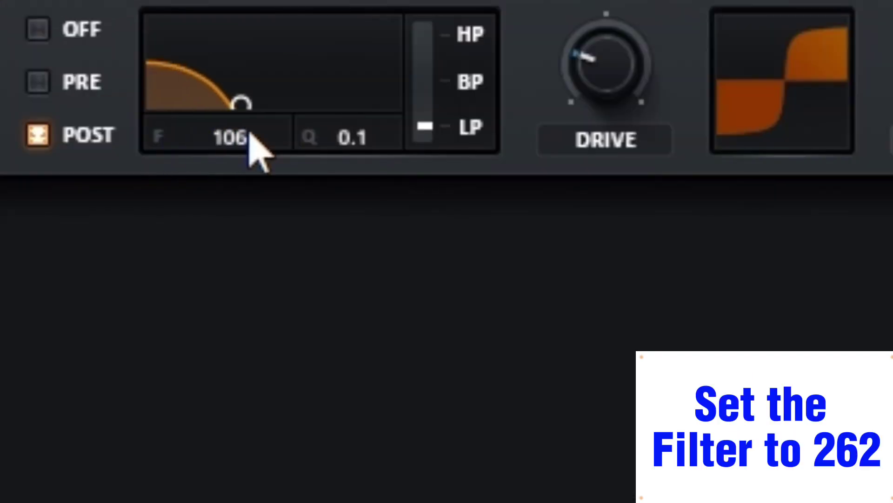
drag(540, 94, 574, 98)
drag(305, 145, 278, 117)
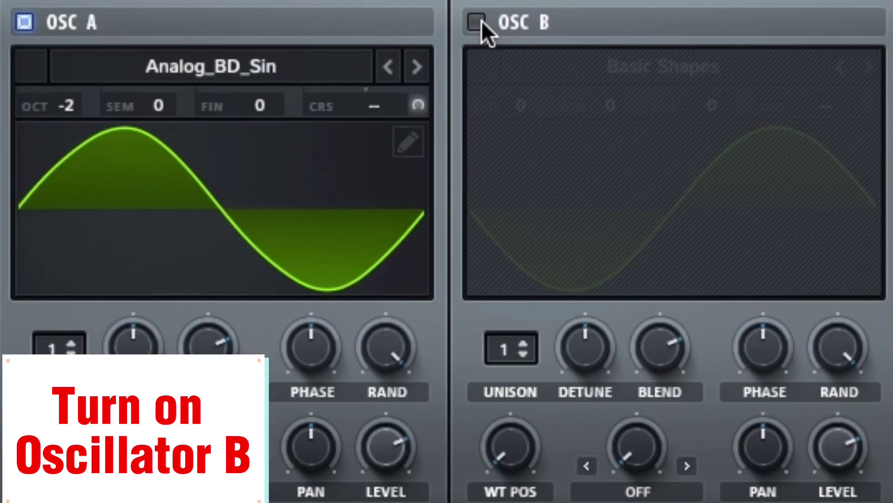
Turn on oscillator B at octave -2 with the Basic Shapes analog wavetable.
click(482, 20)
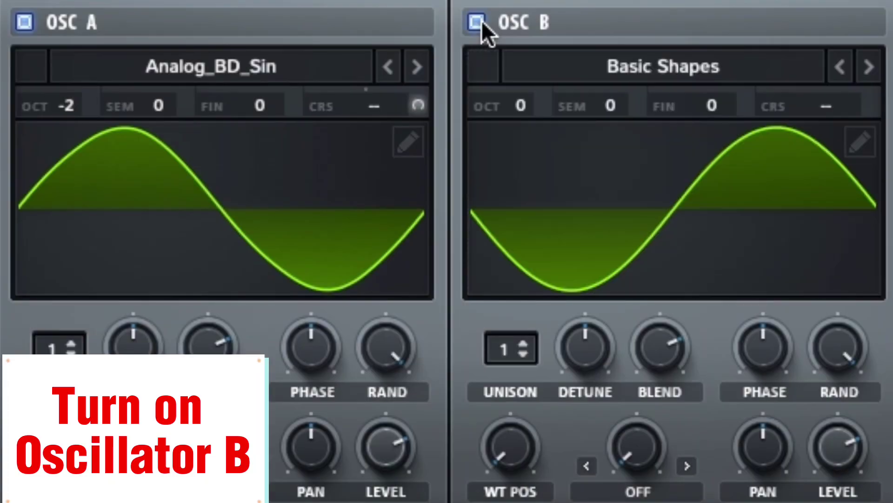
drag(516, 102, 525, 190)
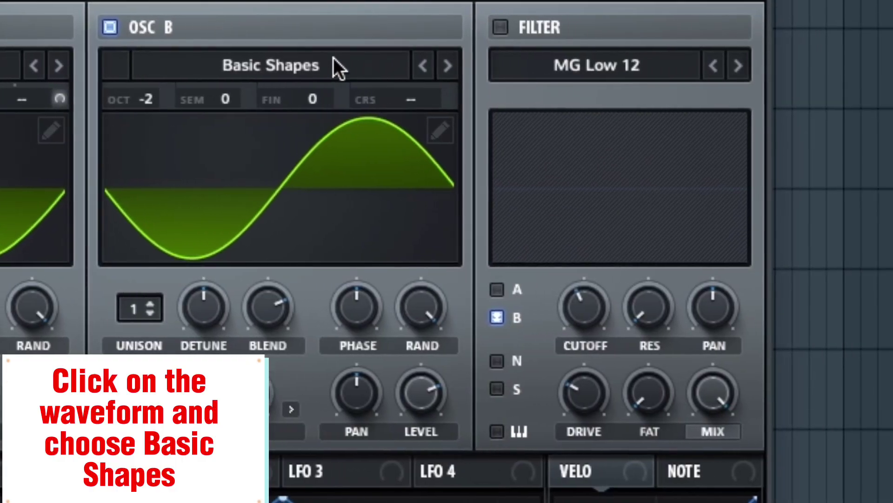
click(393, 70)
mouse_move(425, 99)
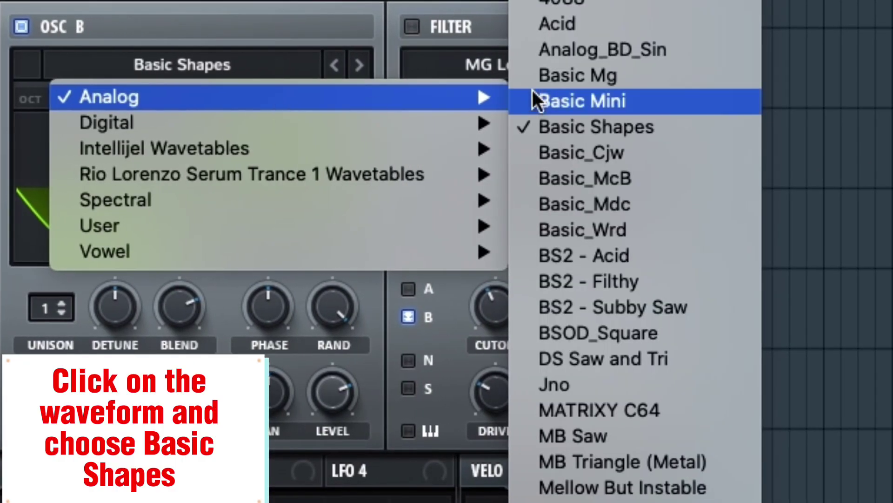
click(607, 122)
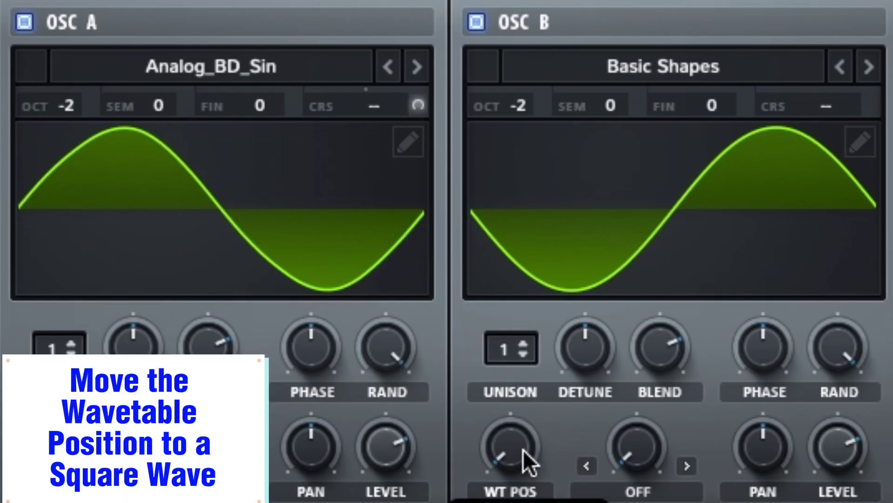
Move oscillator B's wavetable position to the square wave and set the random phase of both oscillators to 0%.
drag(523, 449, 515, 271)
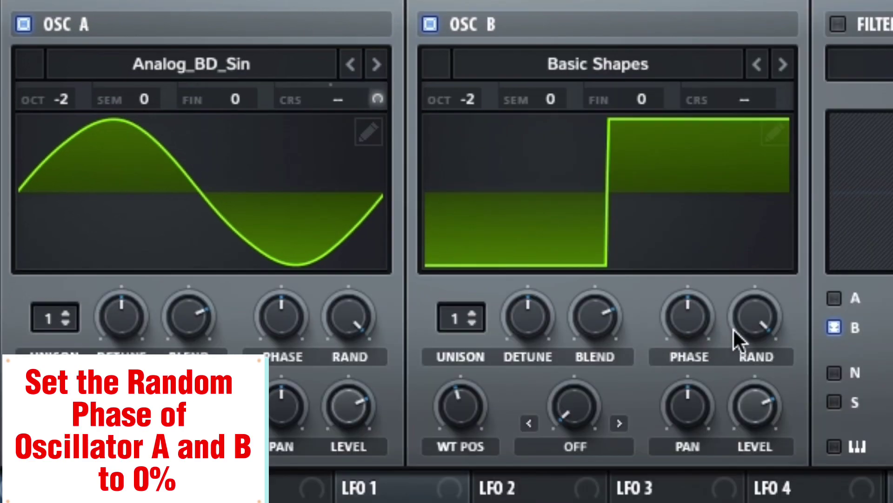
drag(837, 347, 838, 412)
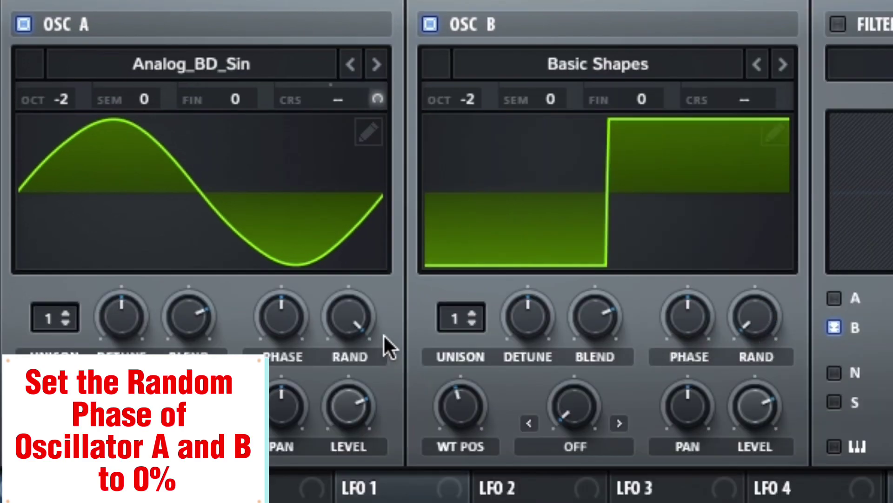
drag(355, 314, 355, 372)
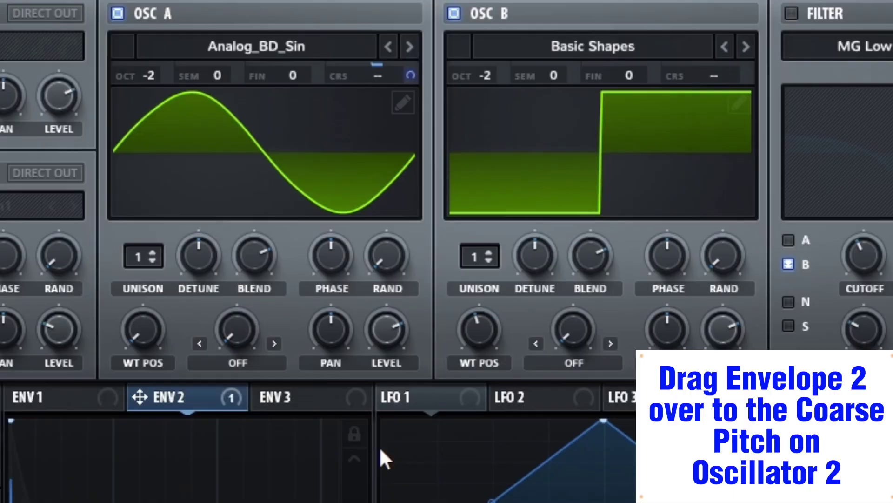
Assign Envelope 2 to oscillator B's coarse pitch and make that modulation unipolar in the matrix.
drag(199, 383, 747, 98)
click(395, 40)
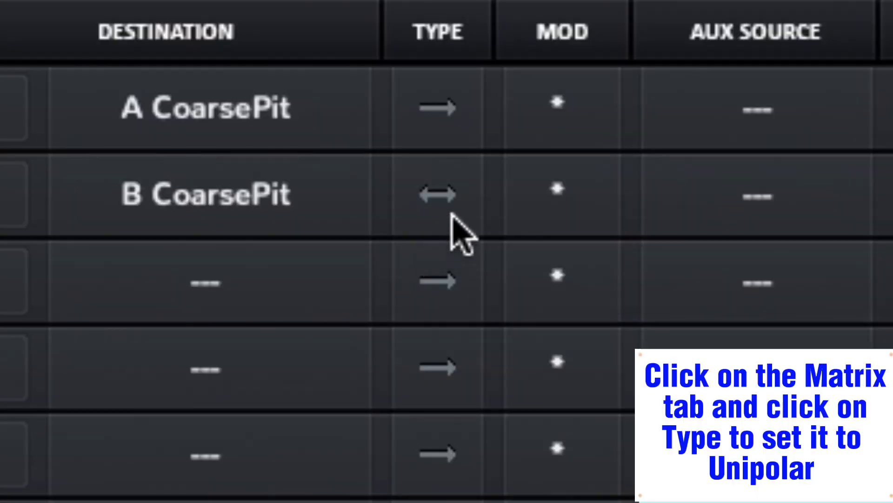
click(444, 207)
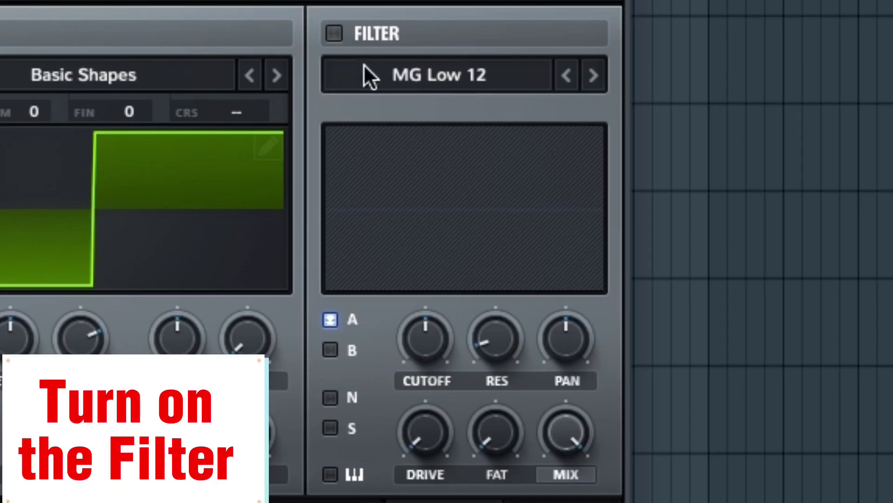
Route only oscillator B through the MG Low 12 filter, with a lowered cutoff, minimum resonance and 27% drive.
click(333, 34)
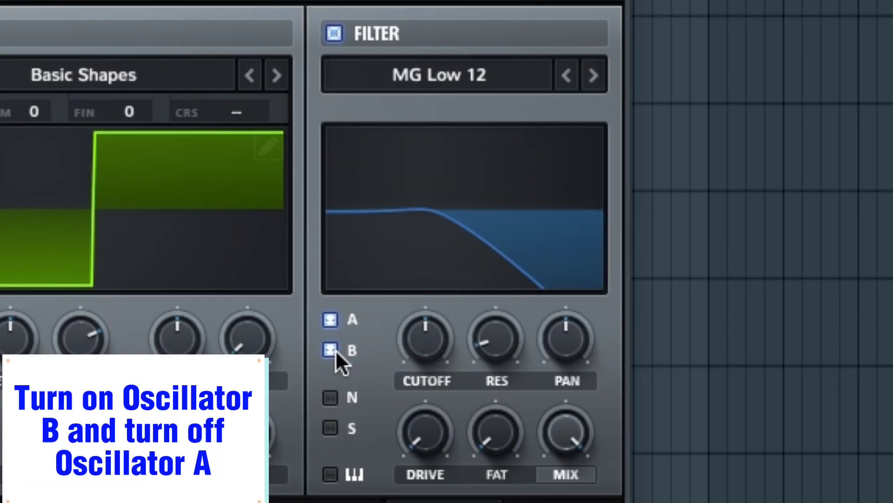
click(331, 327)
drag(425, 335, 423, 378)
drag(495, 363, 495, 464)
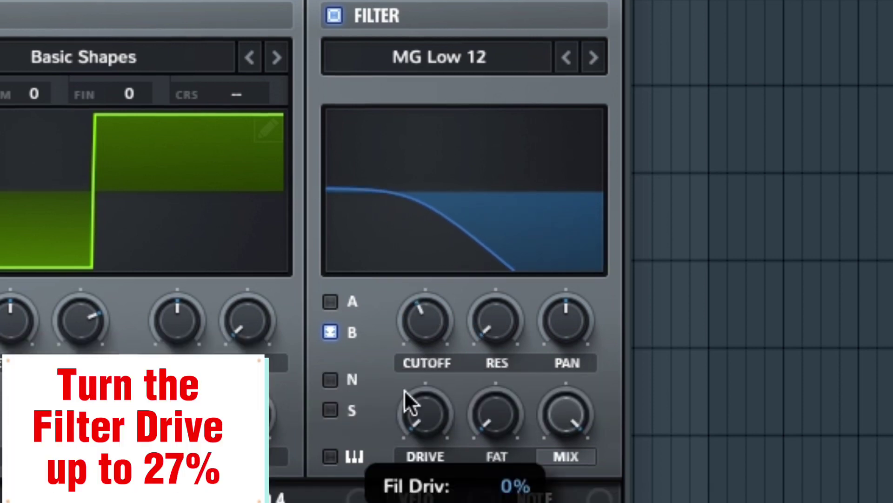
drag(404, 389, 375, 251)
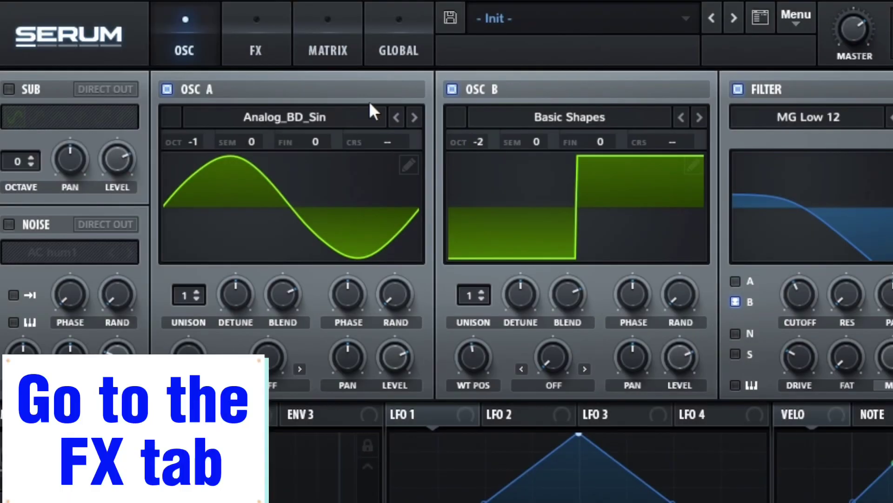
Turn on the Filter effect in the effects rack and adjust its settings.
click(267, 35)
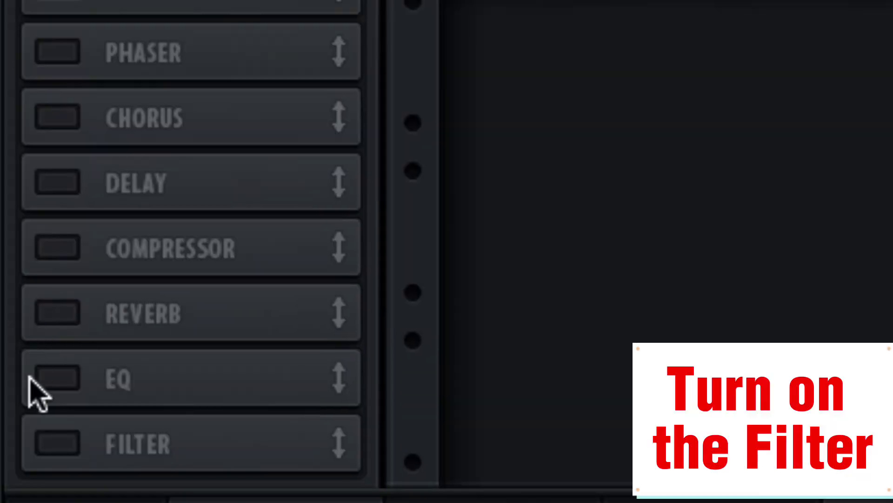
click(51, 444)
drag(375, 33, 372, 1)
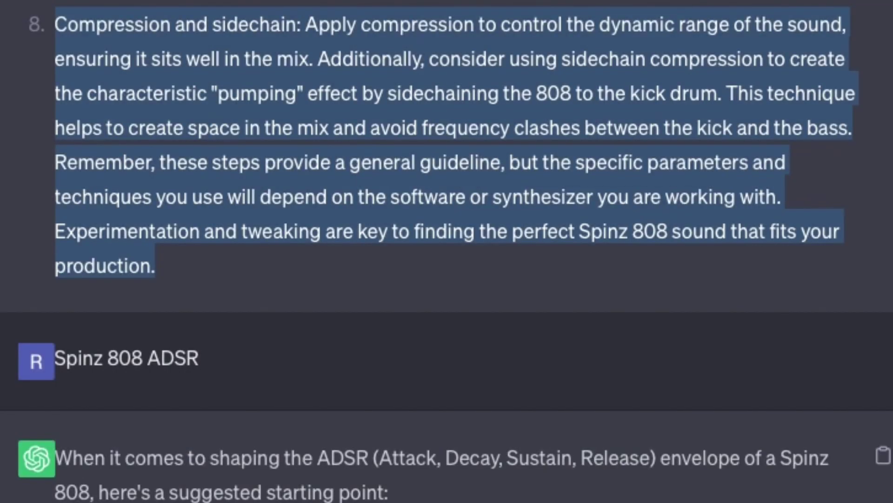
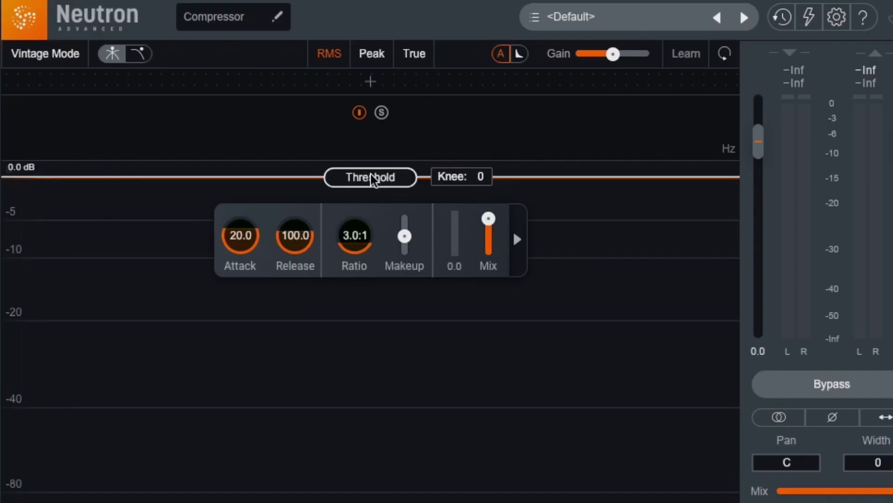
In the Neutron Compressor, set the threshold to about -12.7 dB, the attack to 10 ms and the release to 50 ms.
drag(371, 179, 373, 273)
key(space)
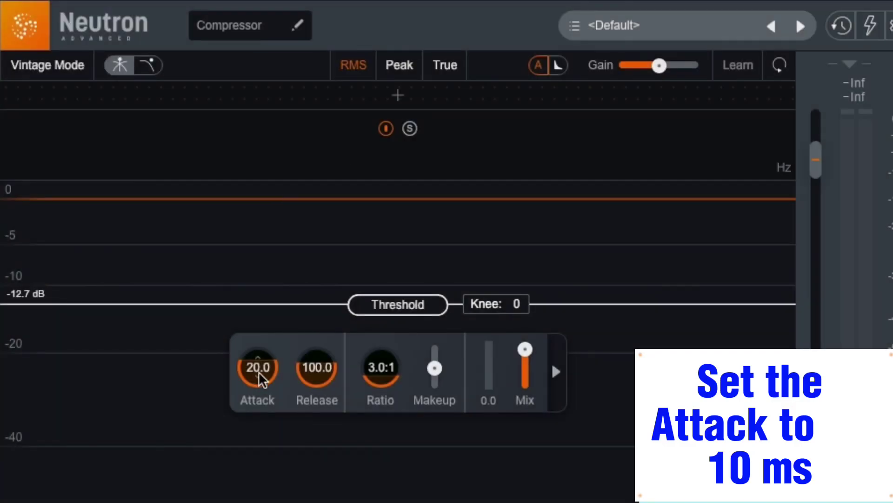
double_click(257, 367)
text(10)
key(Return)
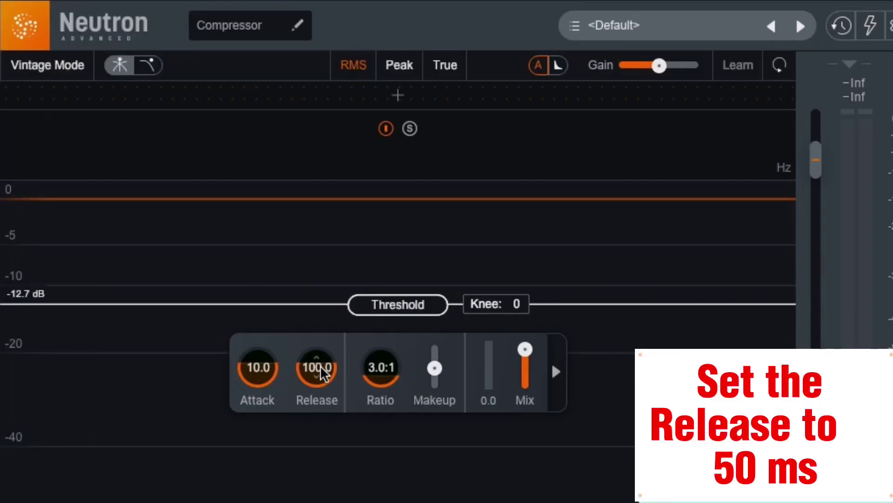
double_click(319, 367)
text(50)
key(Return)
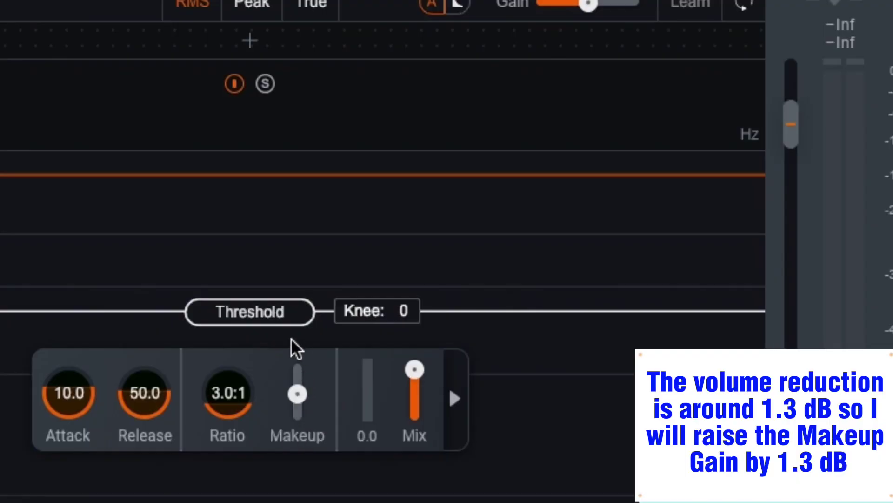
Play the 808 through the compressor and set the makeup gain to 1.3 dB.
key(space)
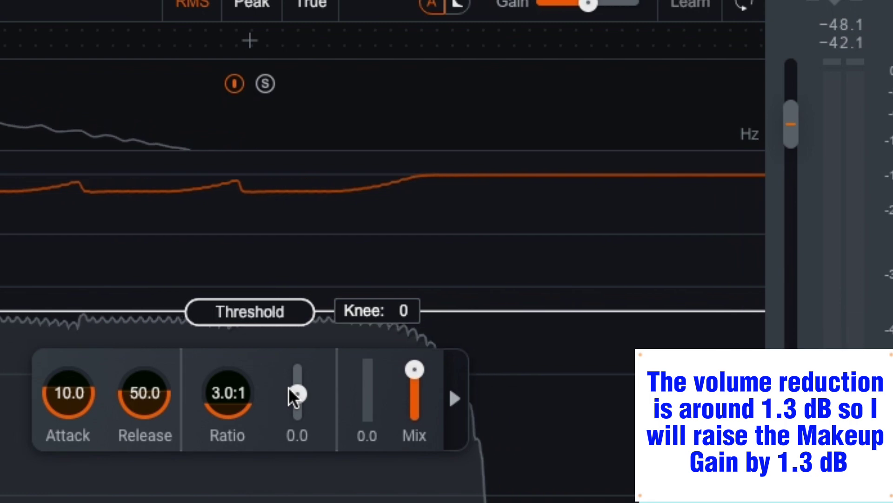
click(296, 437)
text(1)
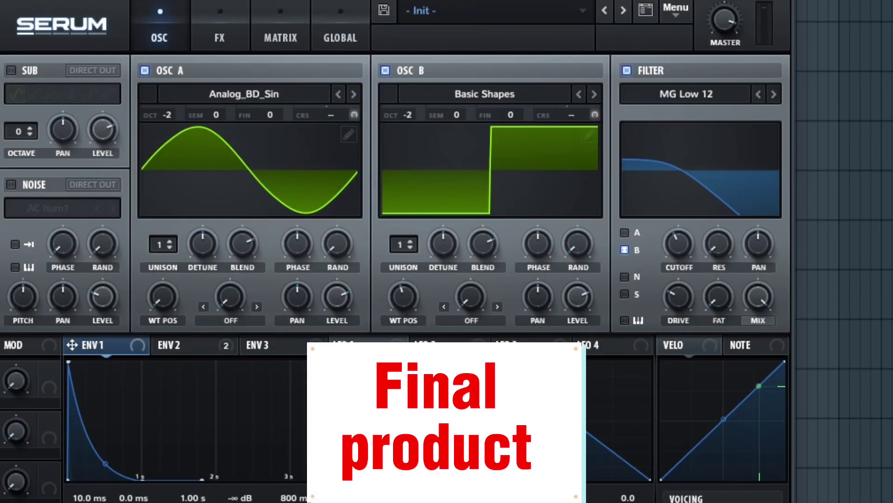